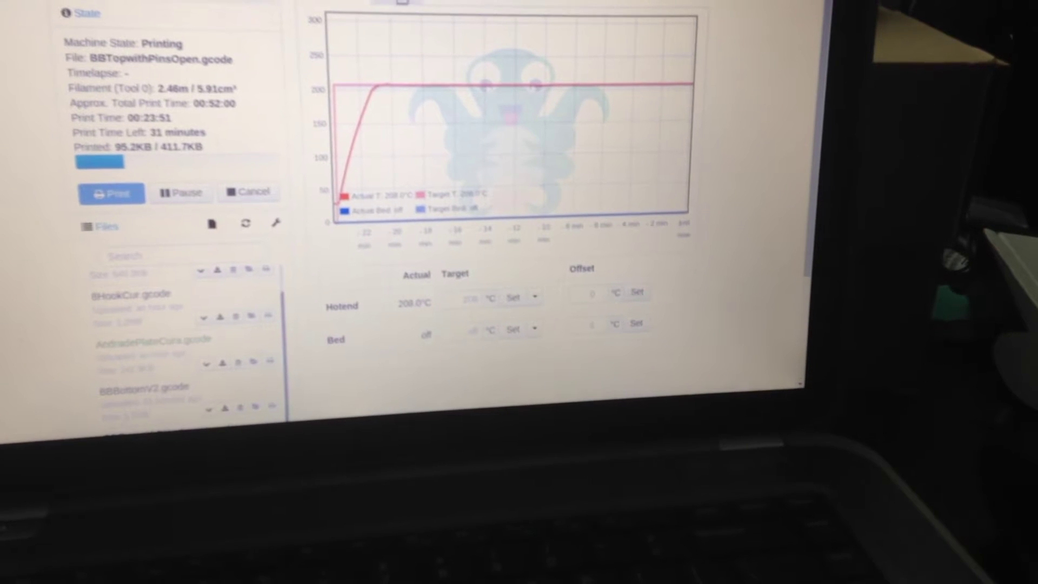
# - Show the Control tab's live webcam stream and jog controls for the running print
pyautogui.click(400, 2)
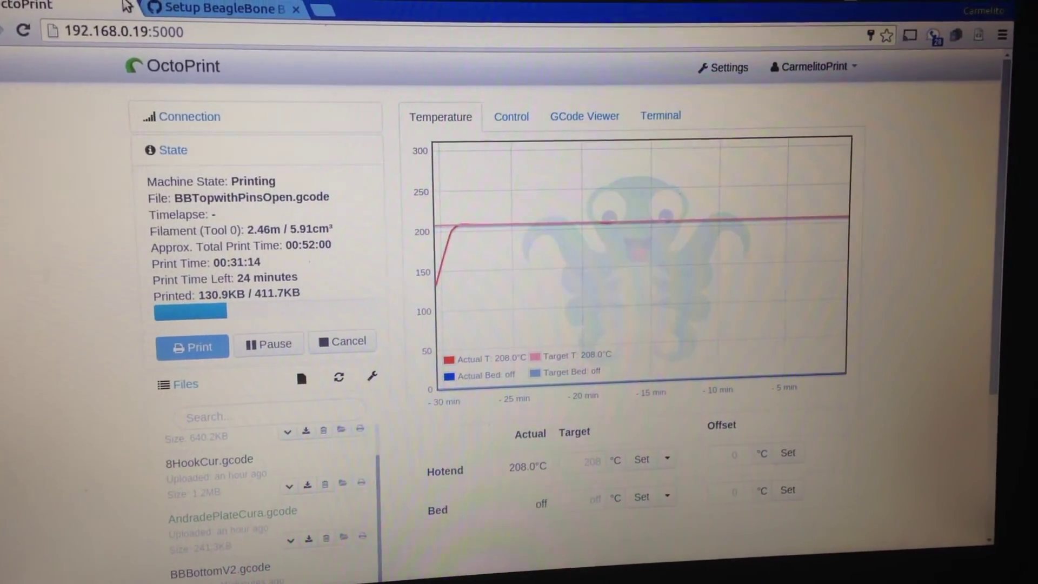
# - Switch to the GitHub 'Setup BeagleBone Black' wiki browser tab
pyautogui.click(169, 9)
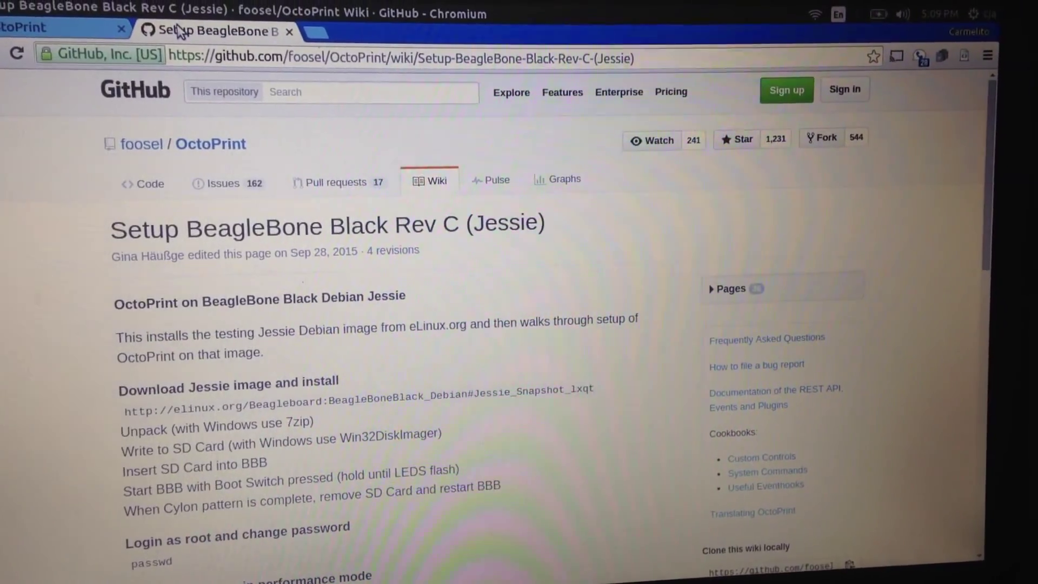